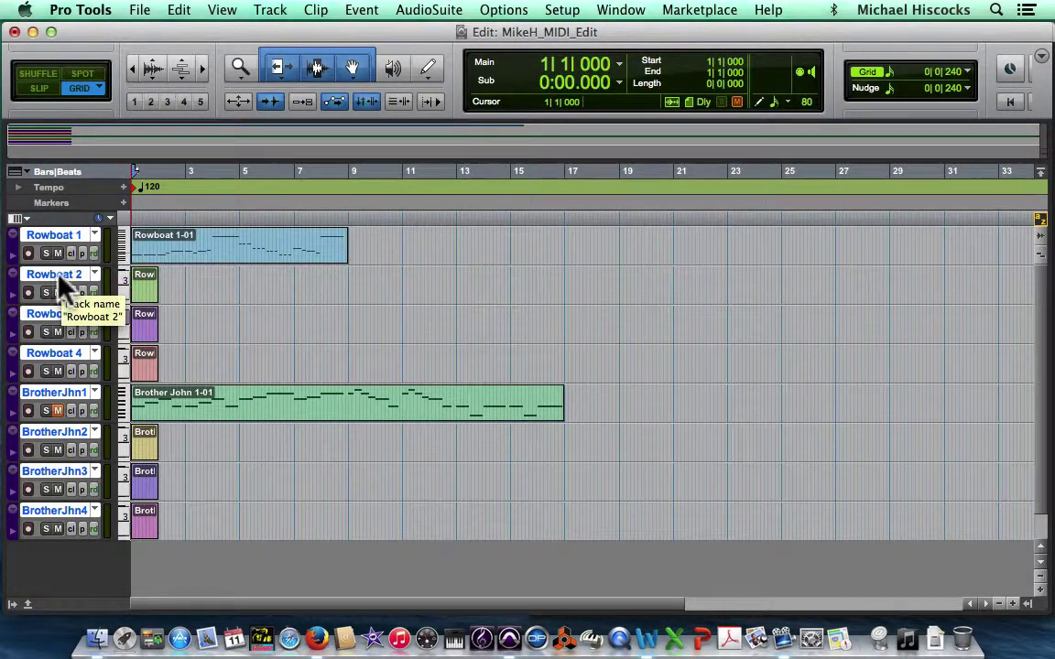
Deselect all tracks and select only the Rowboat 1 track.
click(59, 314)
click(59, 235)
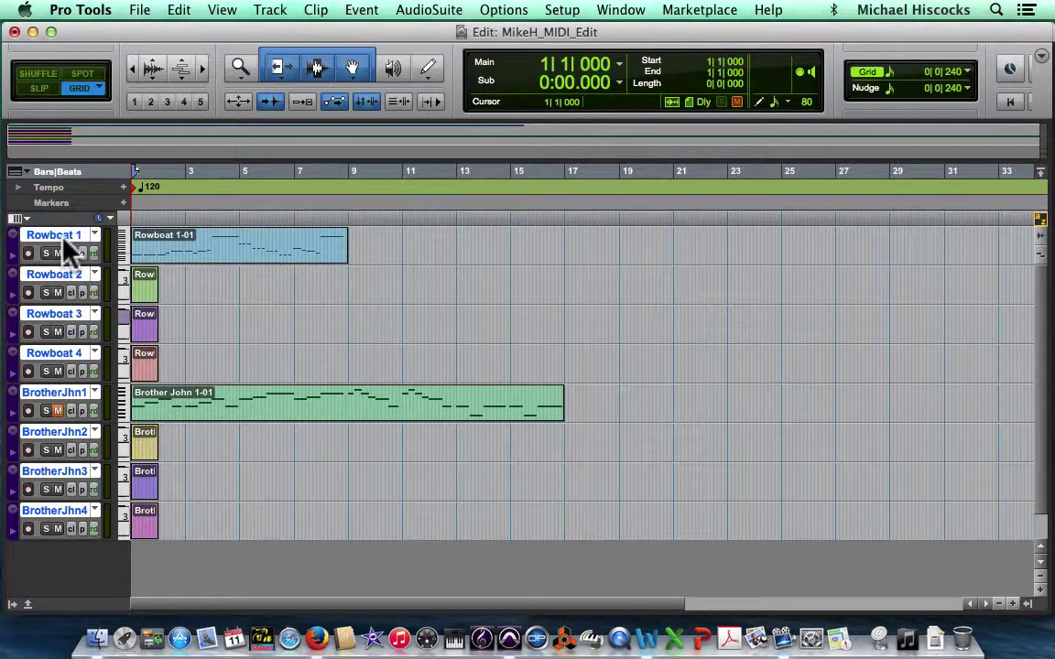
key(alt)
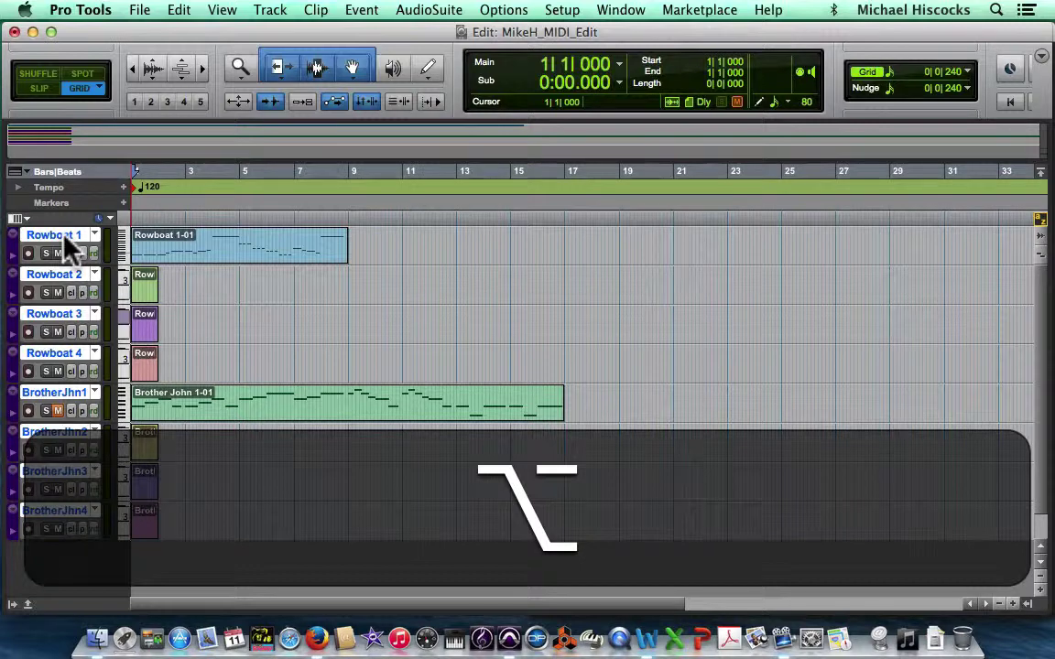
alt+click(66, 240)
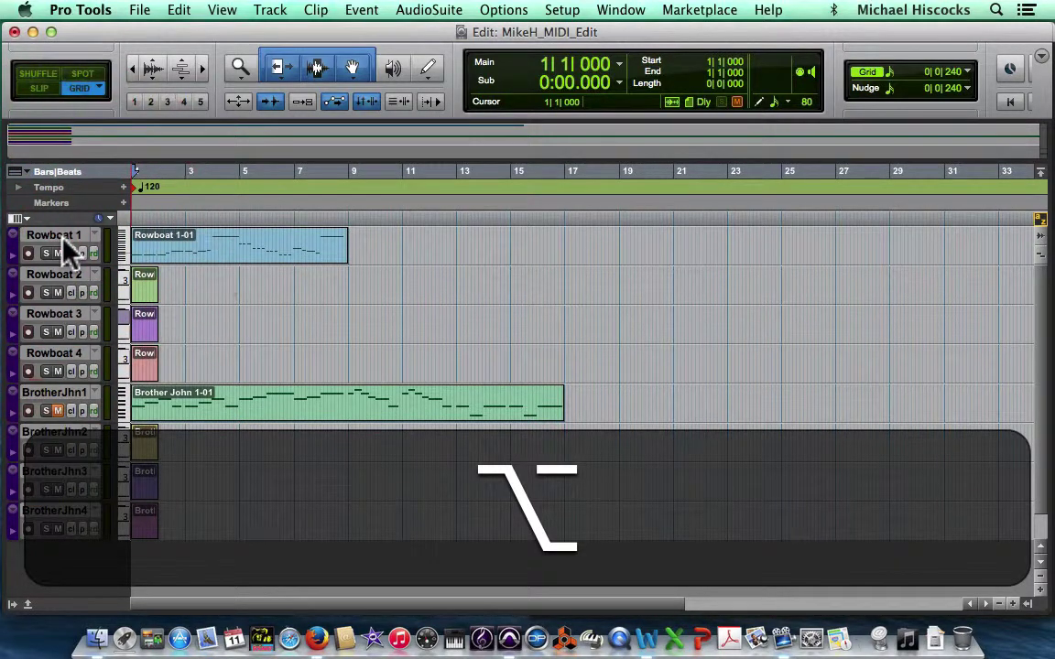
click(64, 254)
click(60, 274)
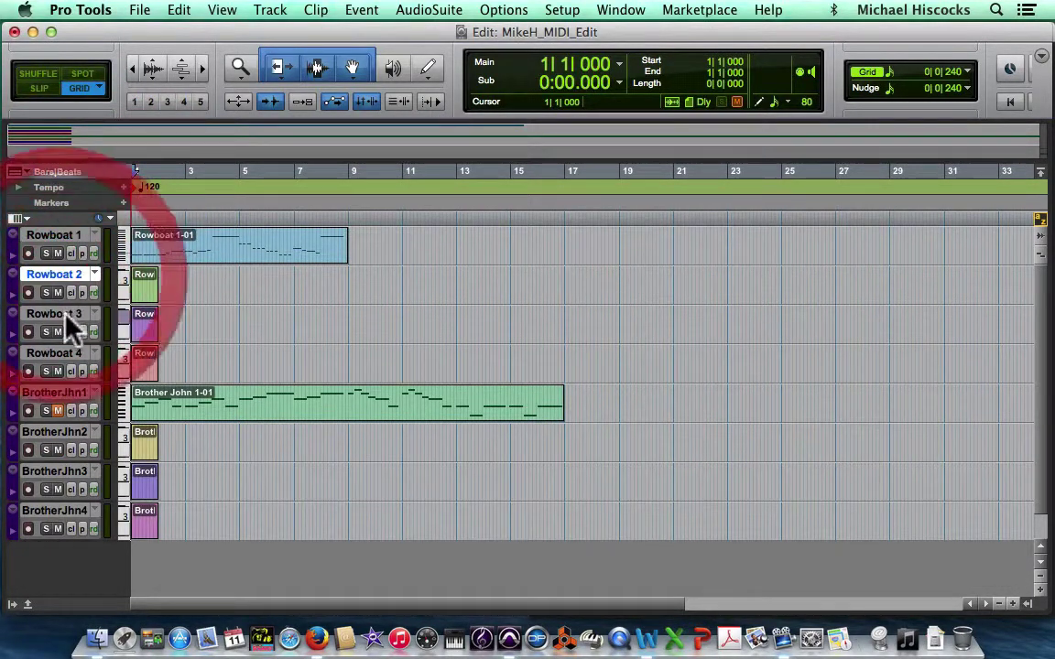
click(66, 313)
click(64, 271)
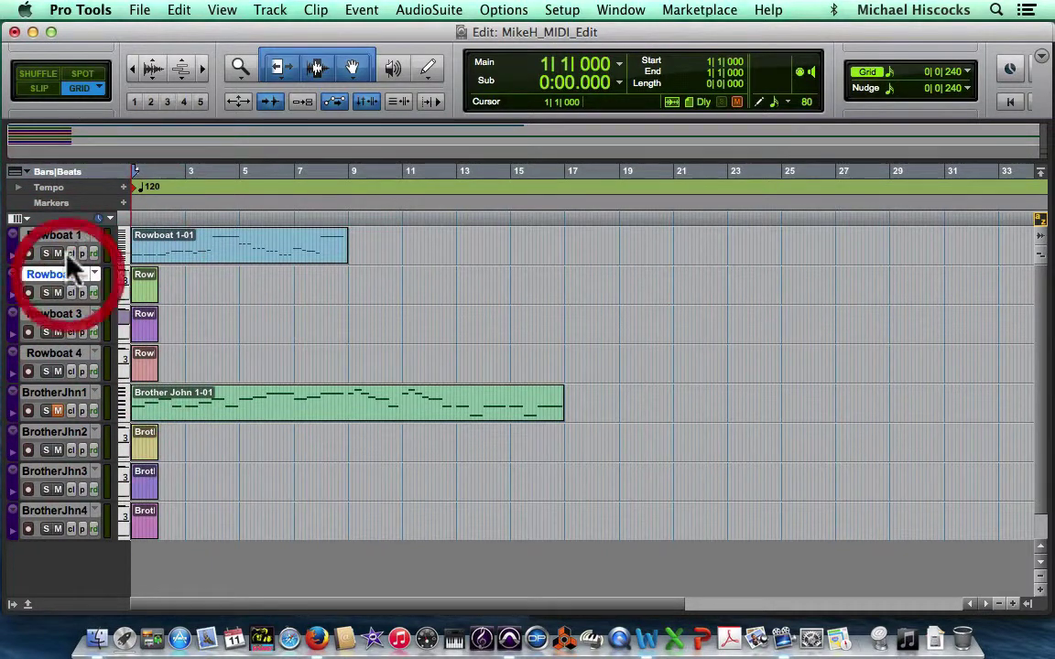
click(67, 240)
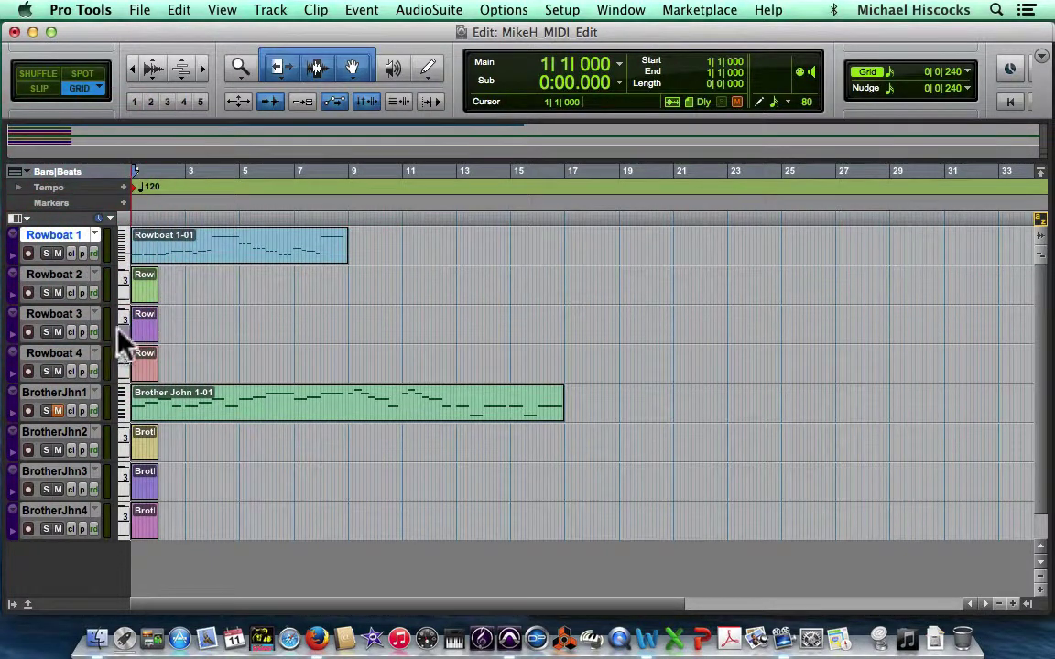
Select the Rowboat 1 clip and open it in the Score Editor.
click(222, 262)
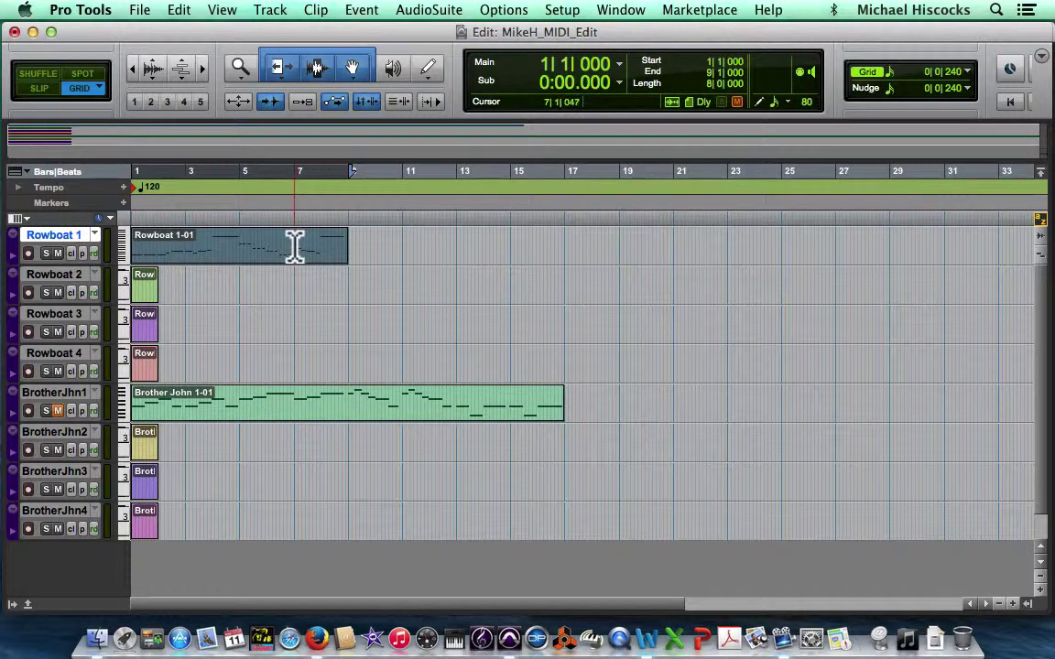
click(625, 11)
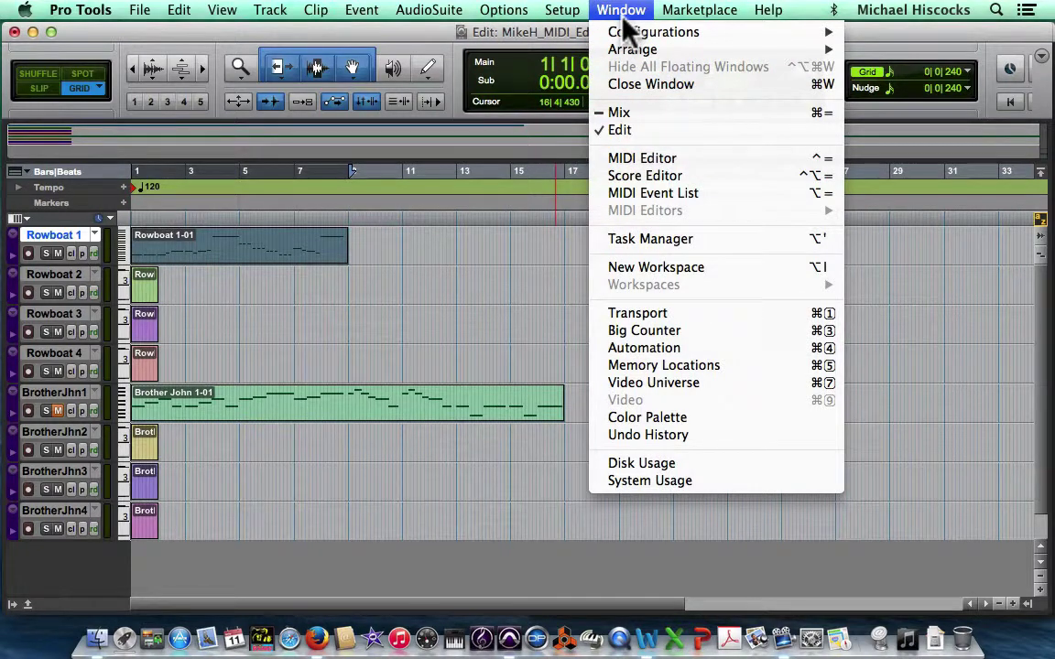
click(665, 177)
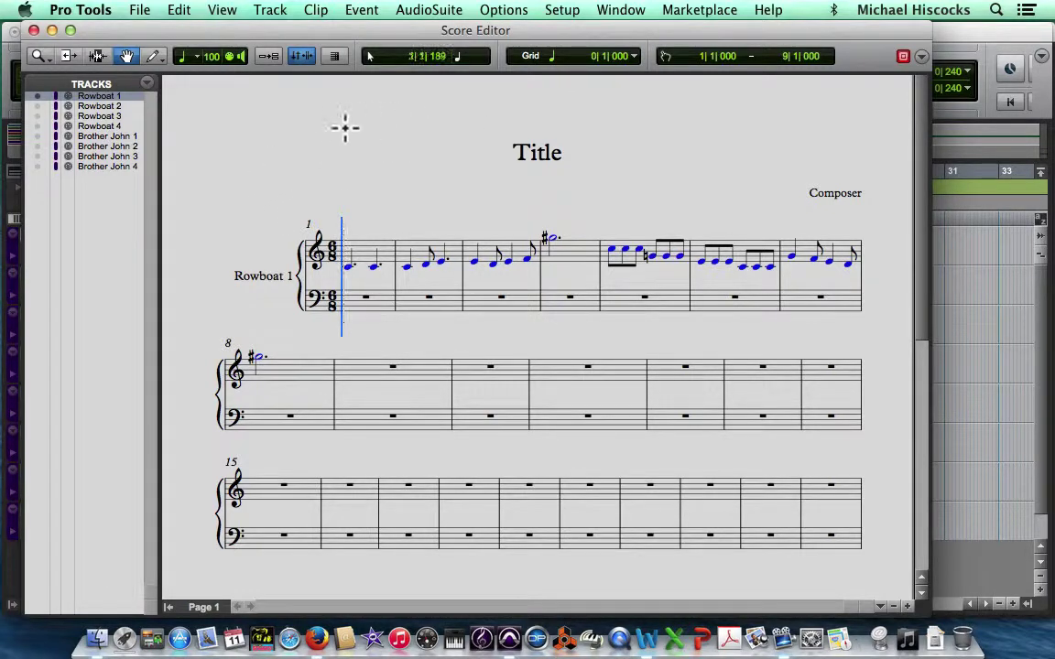
click(362, 34)
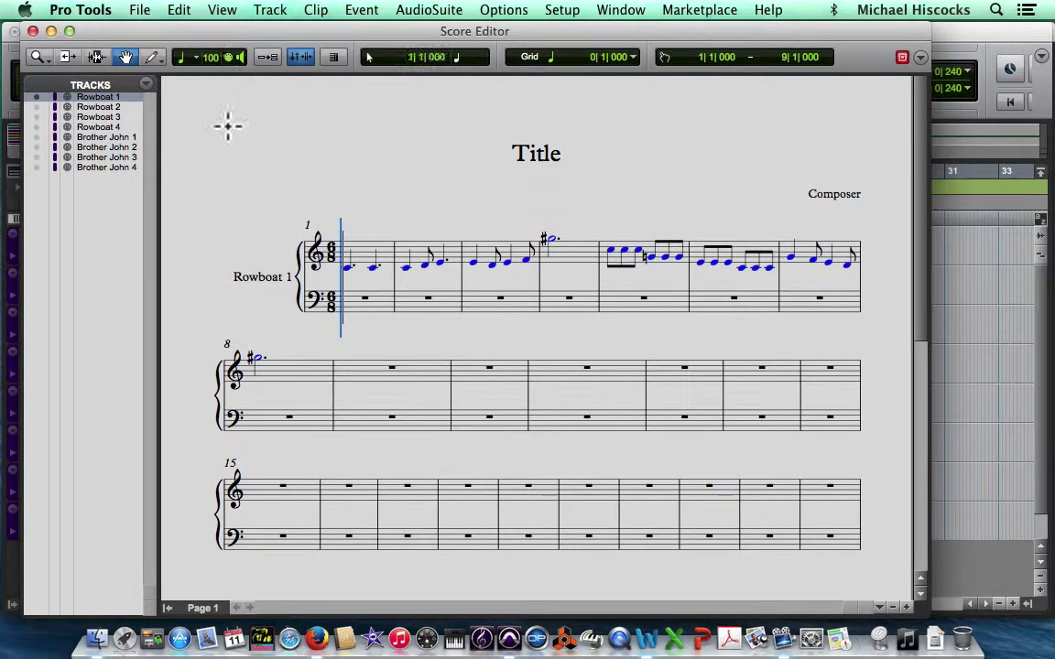
Open the Notation Display Track Settings for Rowboat 1 and move the dialog over the score.
right_click(206, 226)
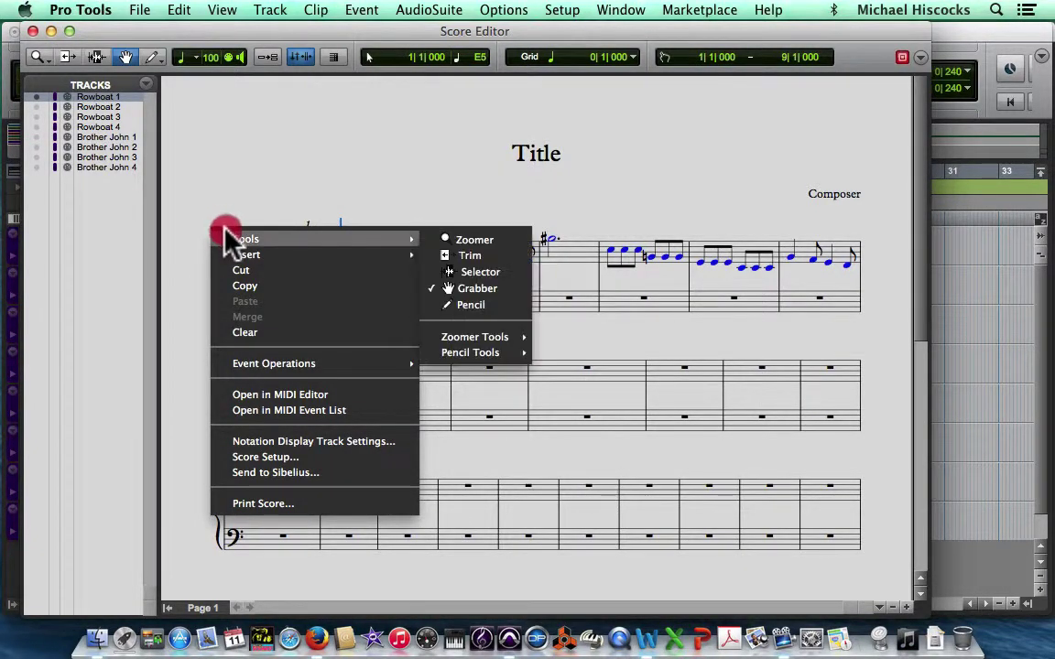
click(249, 441)
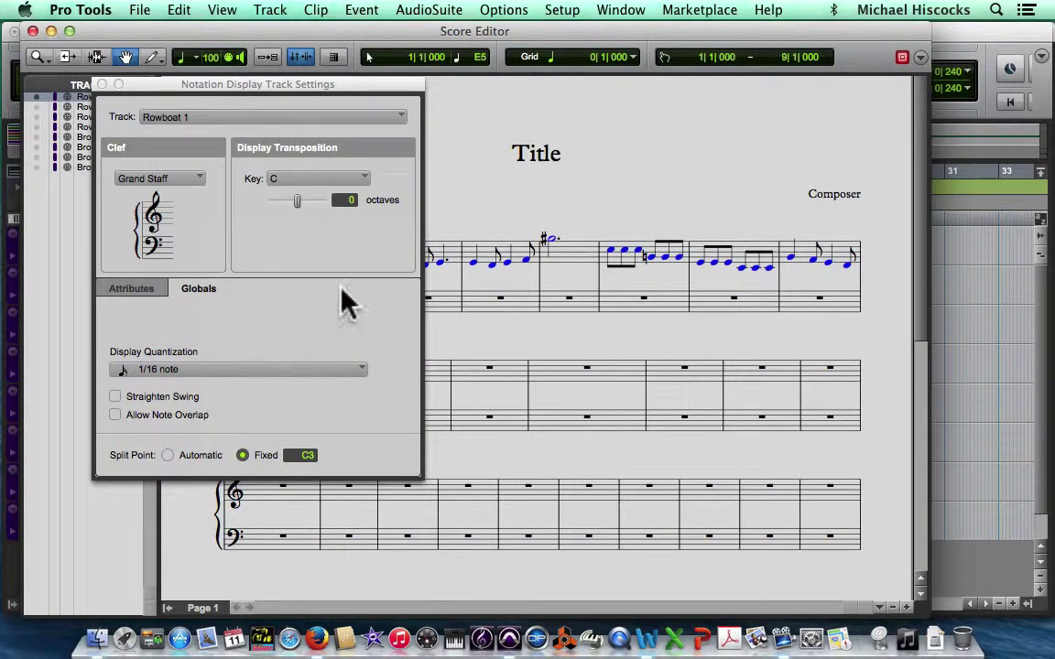
click(284, 91)
drag(284, 91, 447, 148)
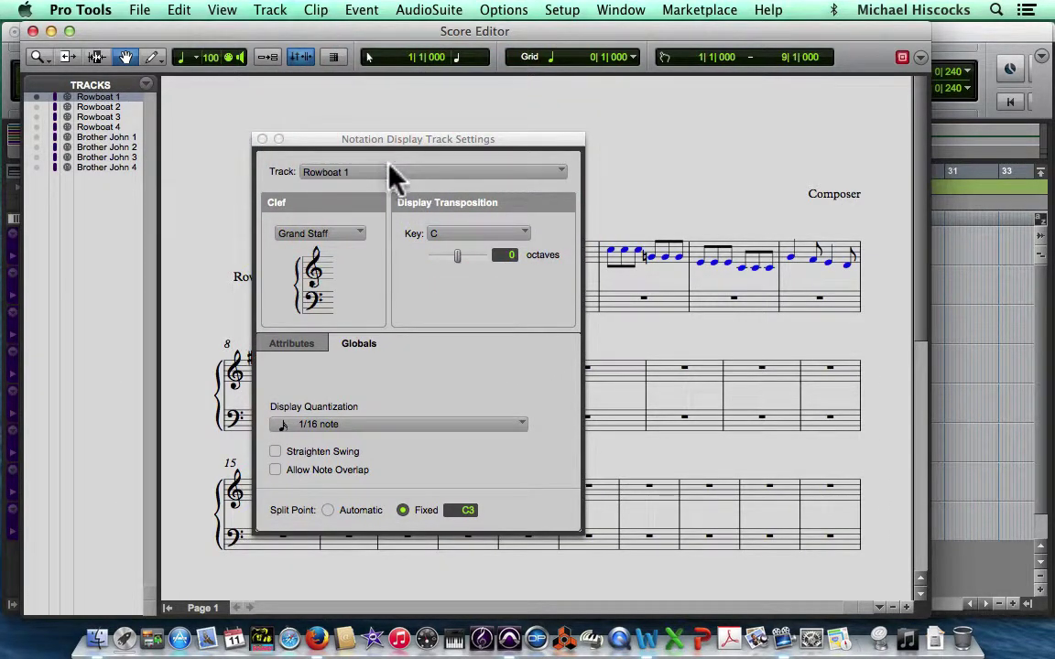
drag(391, 169, 427, 241)
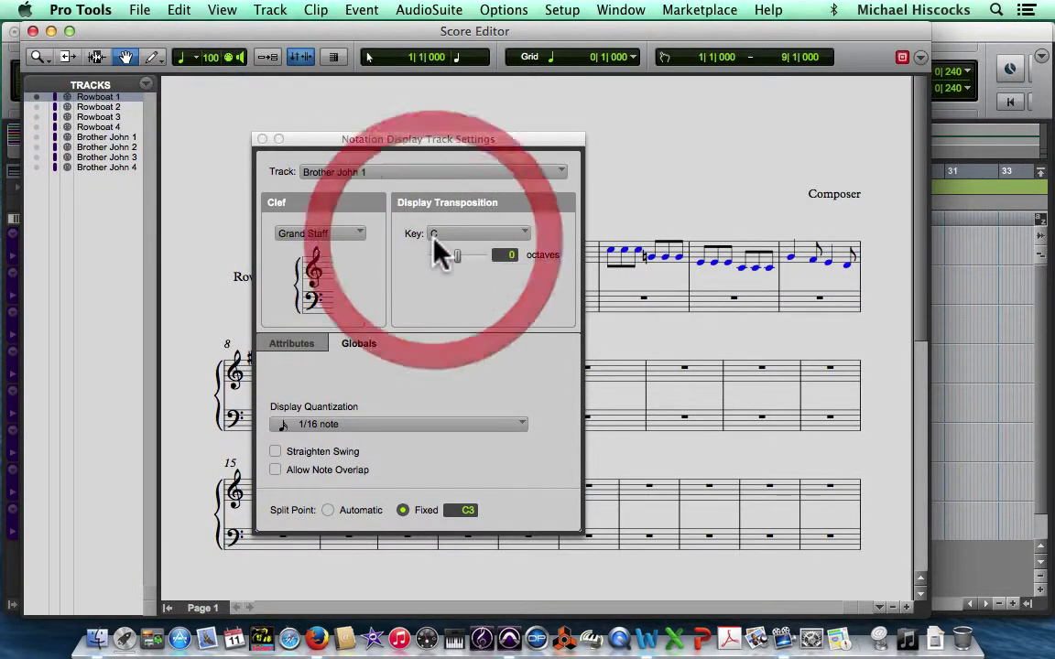
click(376, 173)
drag(377, 173, 408, 112)
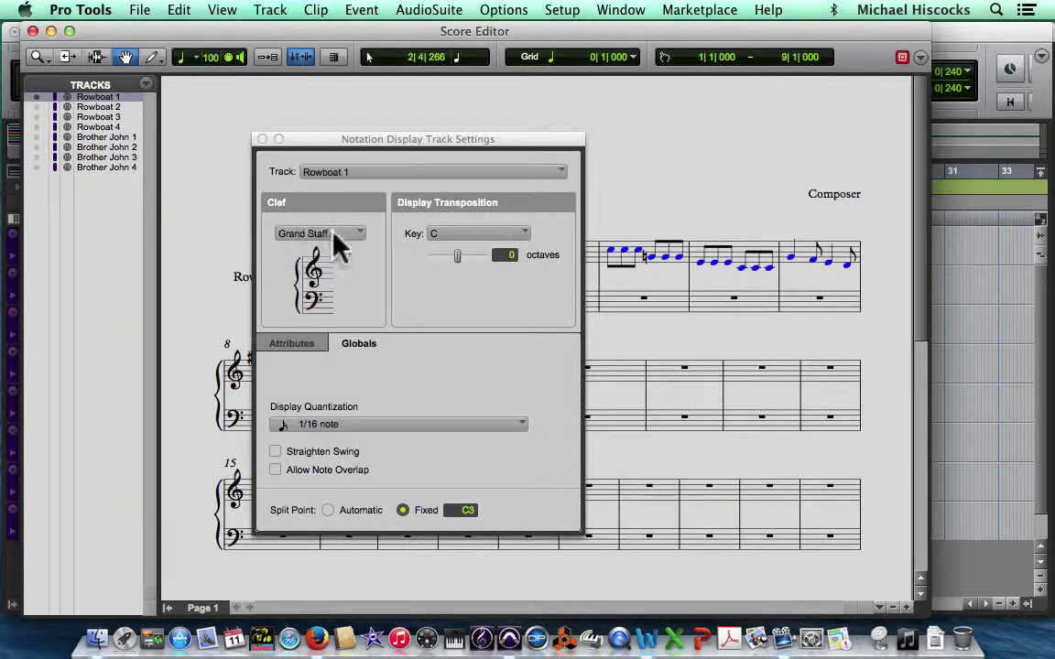
Set the Rowboat 1 clef to Treble Clef, keeping the settings dialog clear of the first bars, and close it.
drag(406, 141, 623, 128)
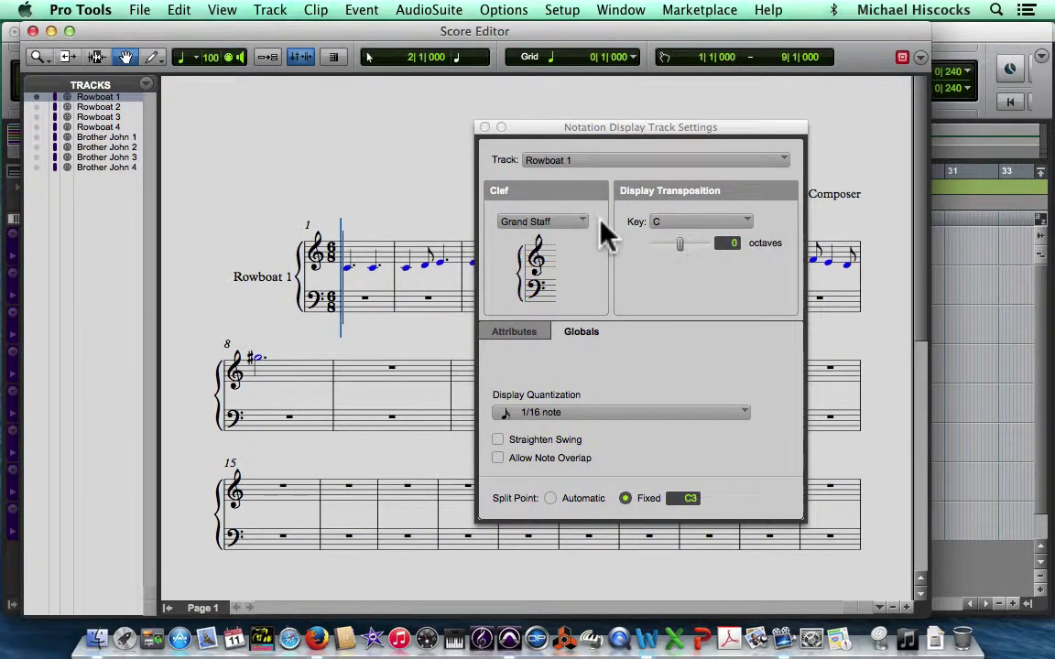
click(575, 221)
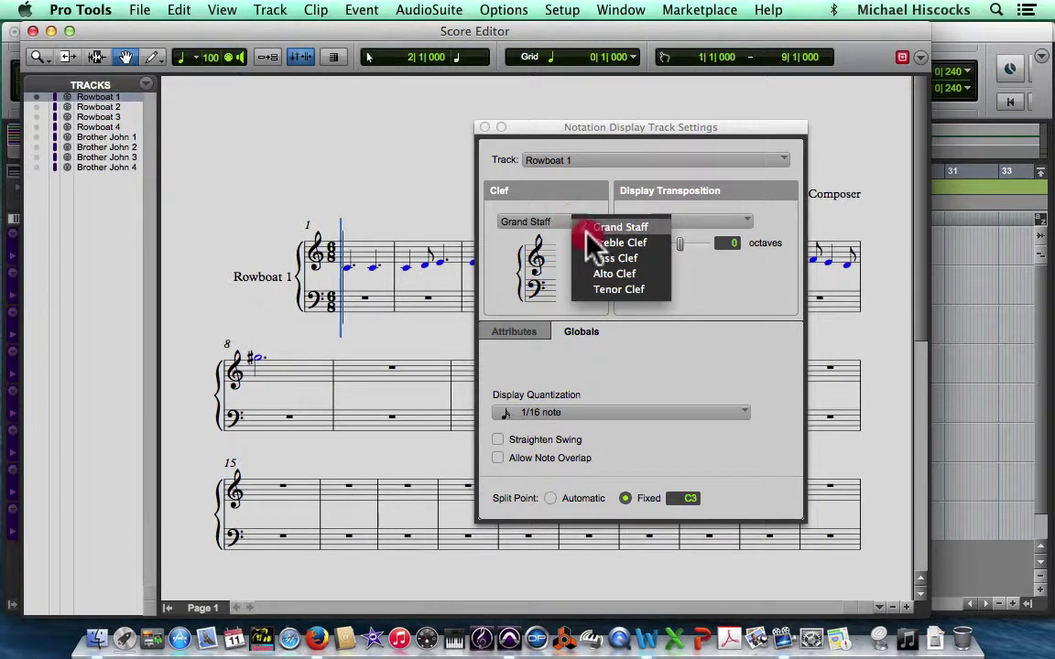
click(591, 236)
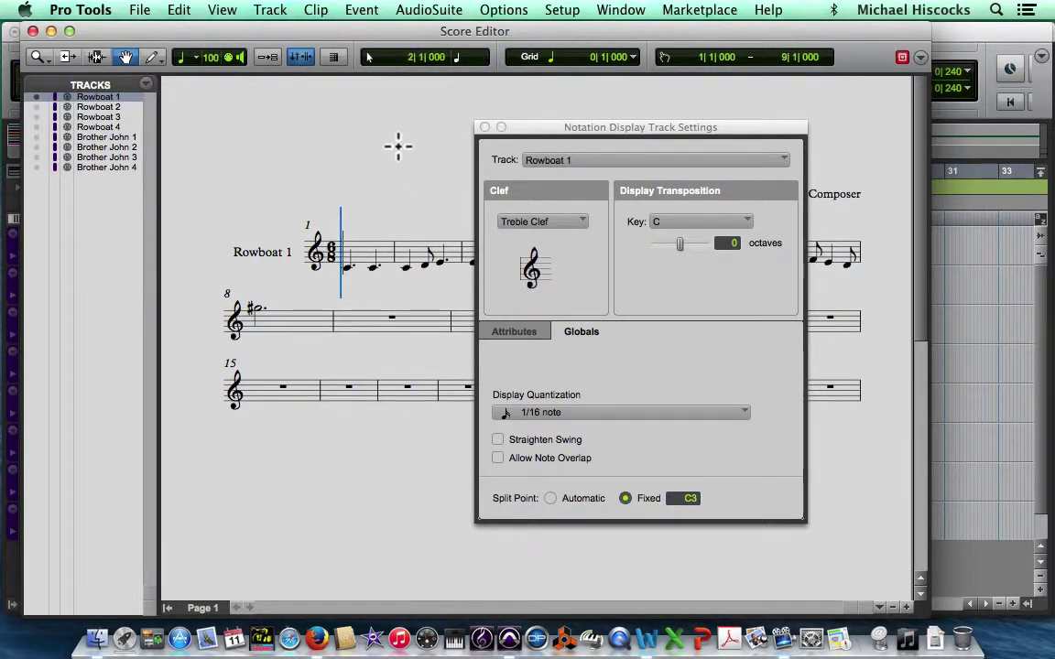
click(486, 129)
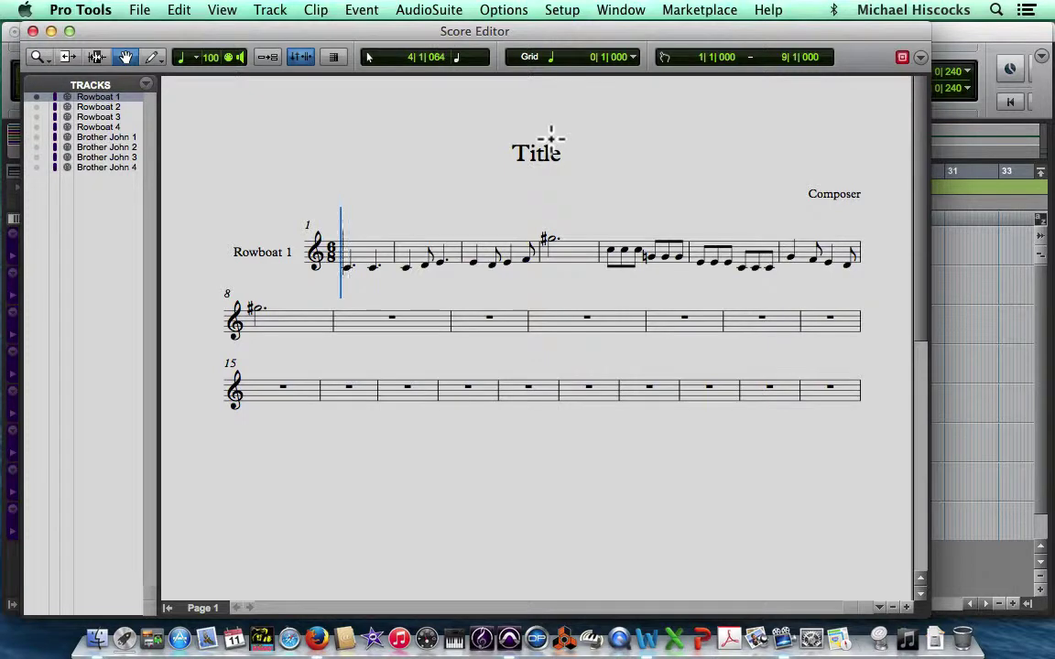
Play and stop the Rowboat 1 score, and shift the Score Editor window slightly.
key(space)
key(space)
drag(205, 27, 218, 43)
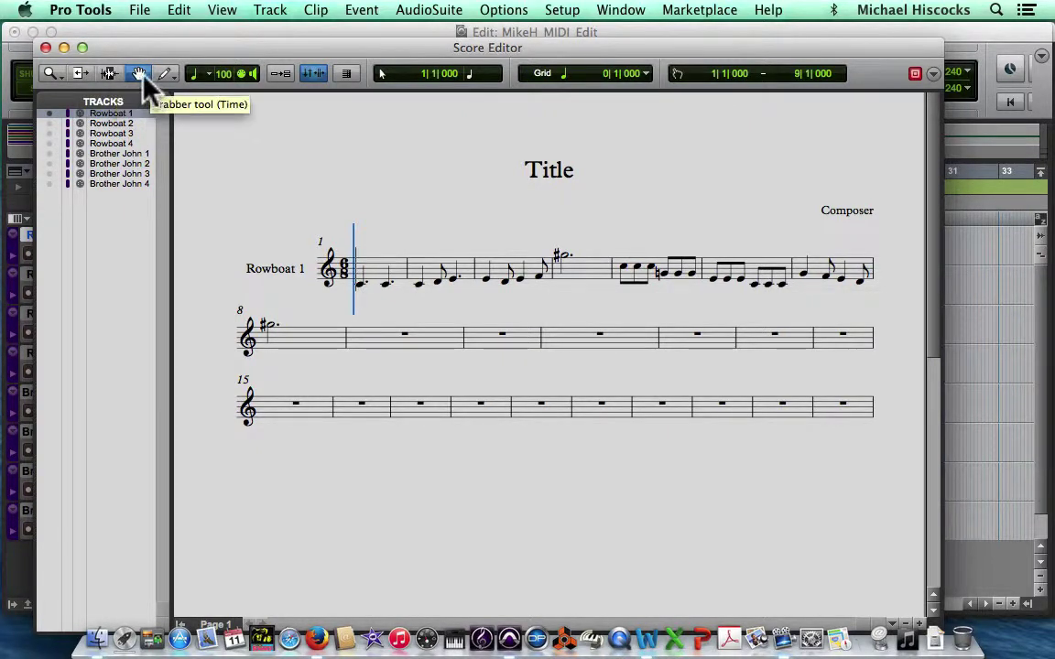
Insert a C6 note at 4|5|000 above bar 4 of Rowboat 1 and undo the insertion.
click(565, 257)
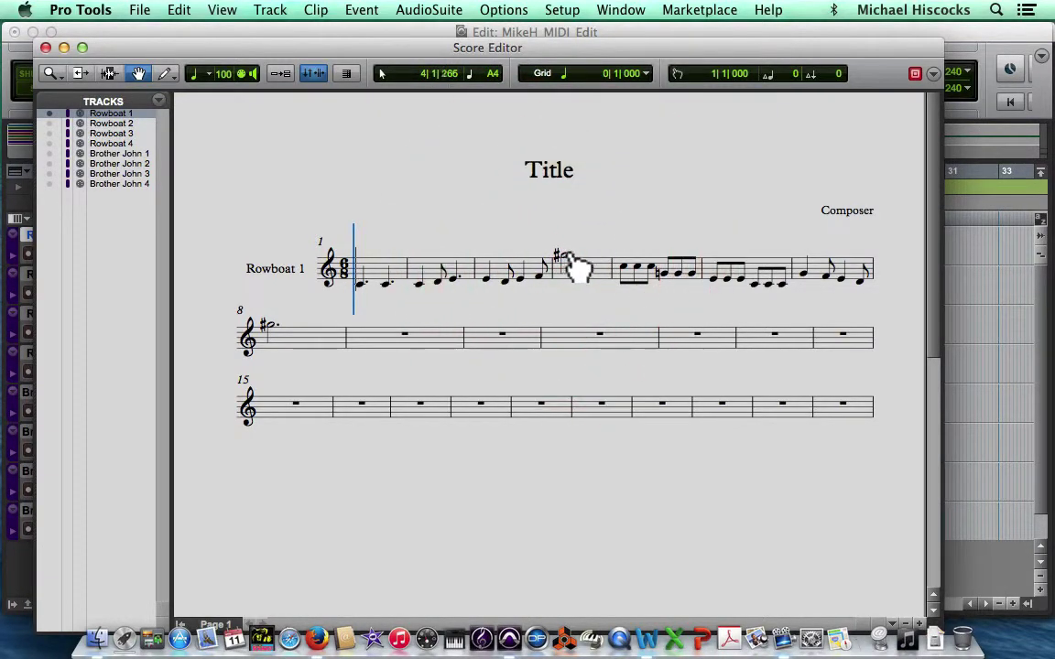
click(585, 231)
click(567, 260)
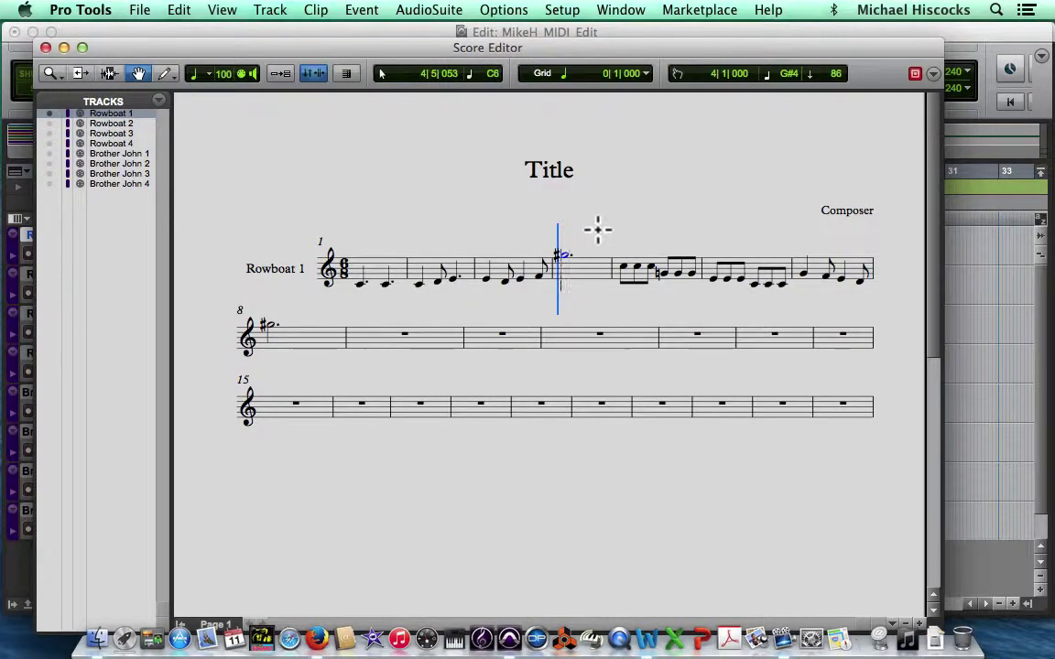
click(597, 230)
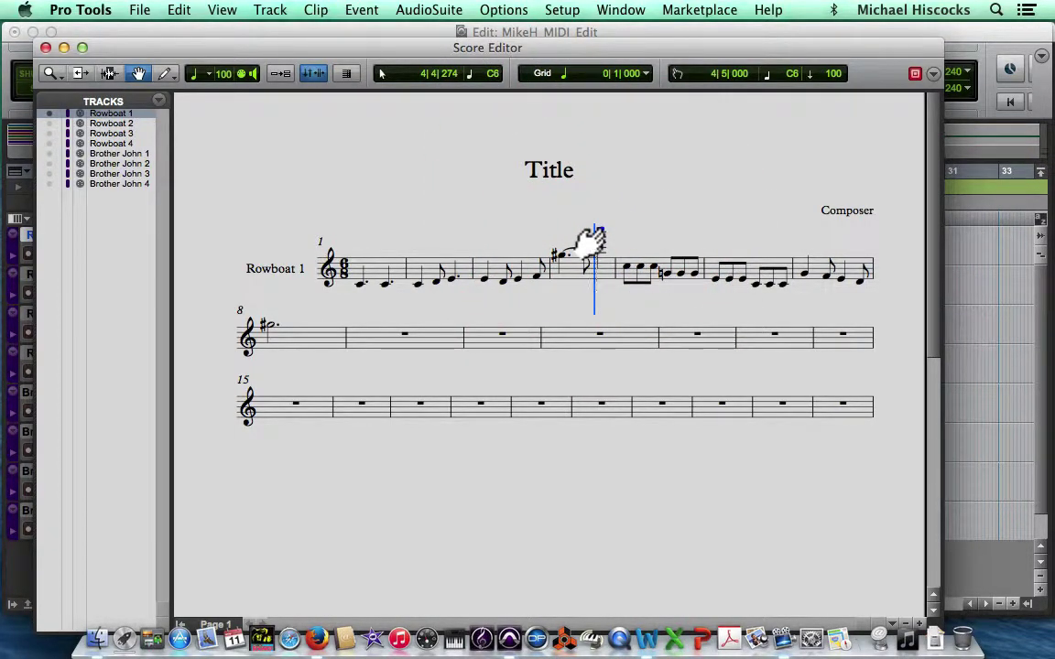
key(super)
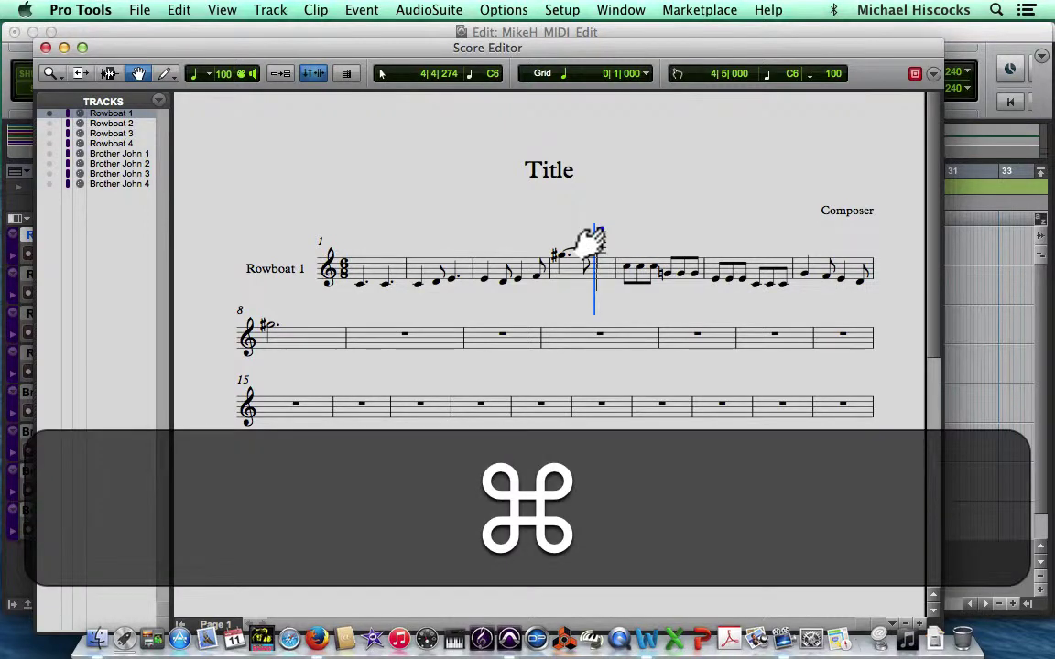
key(super+z)
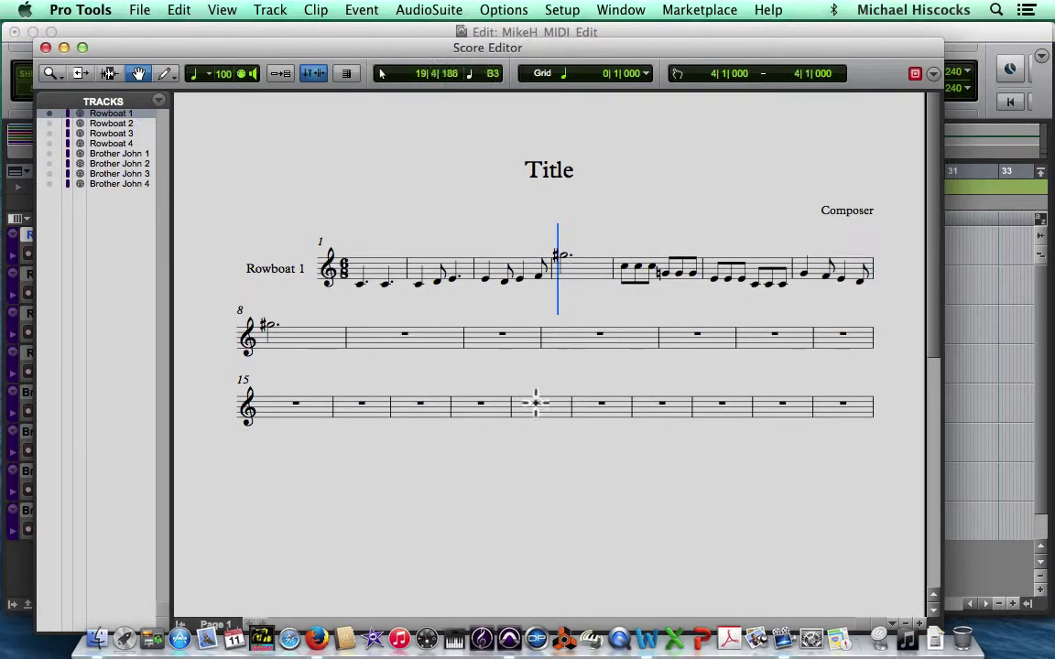
Lower the wrong G#4 dotted half note in bar 4 to G3.
click(564, 255)
drag(565, 255, 564, 276)
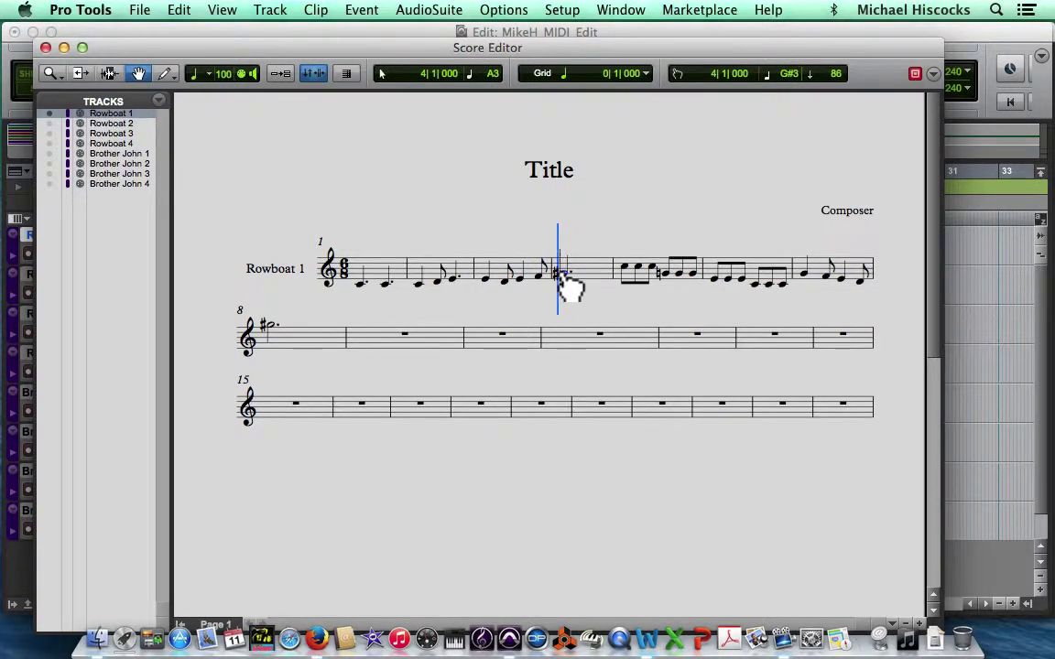
click(560, 273)
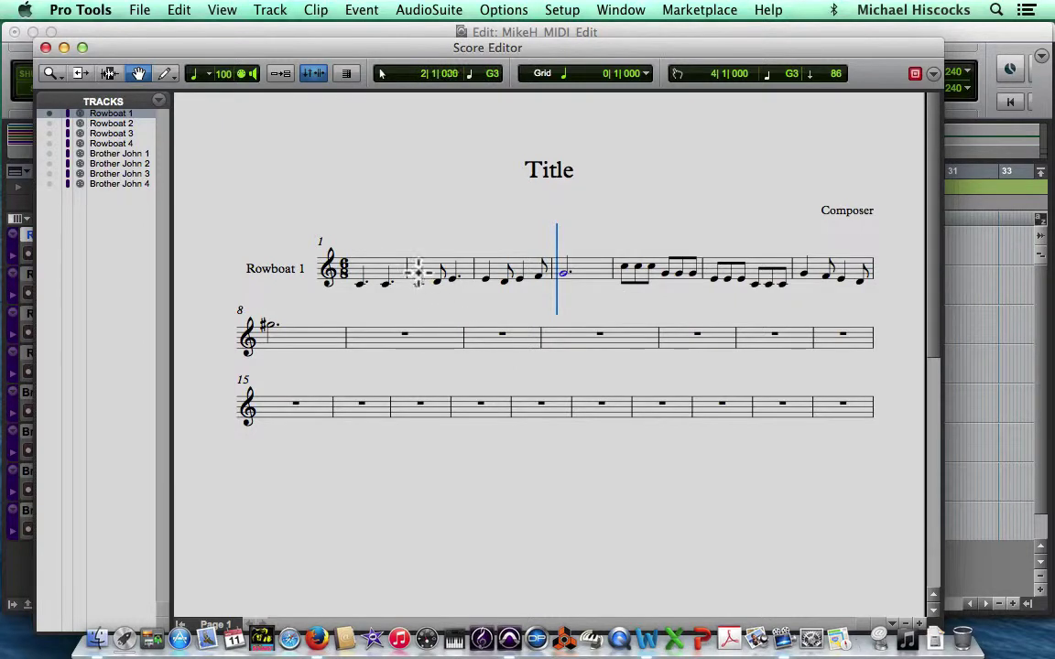
Return to the start of the score and play Rowboat 1 to check the bar 4 note by ear.
key(Return)
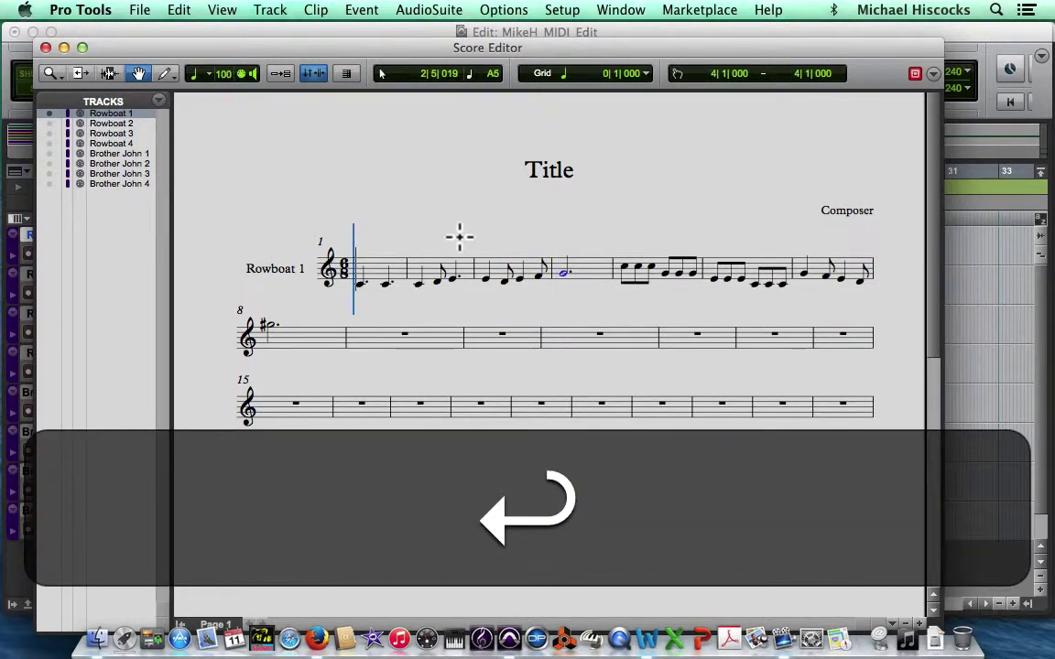
key(space)
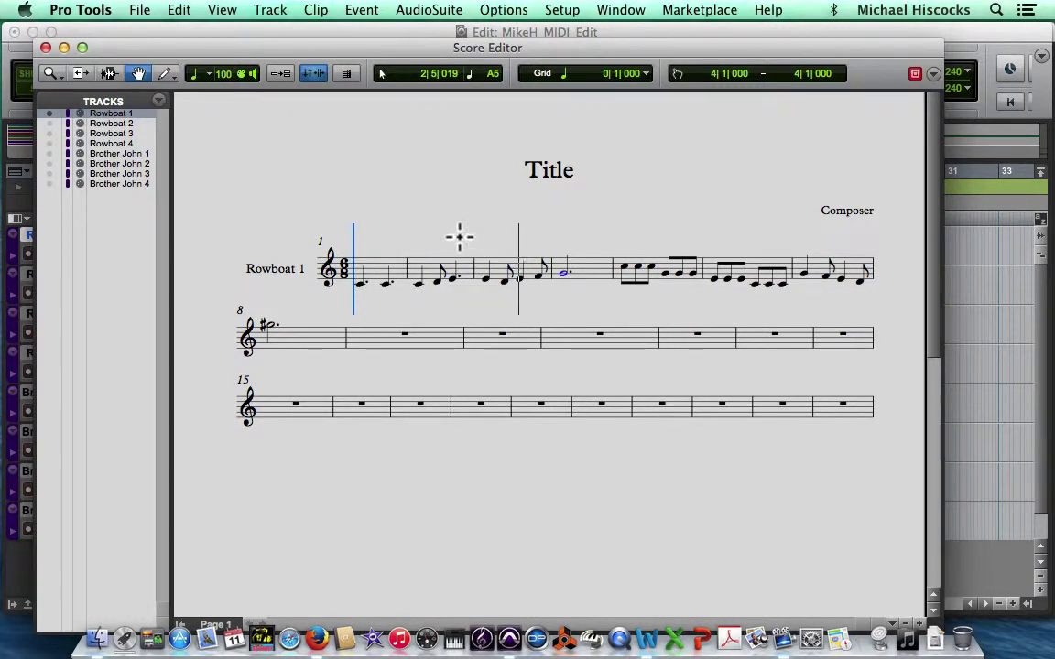
key(space)
key(space)
key(space)
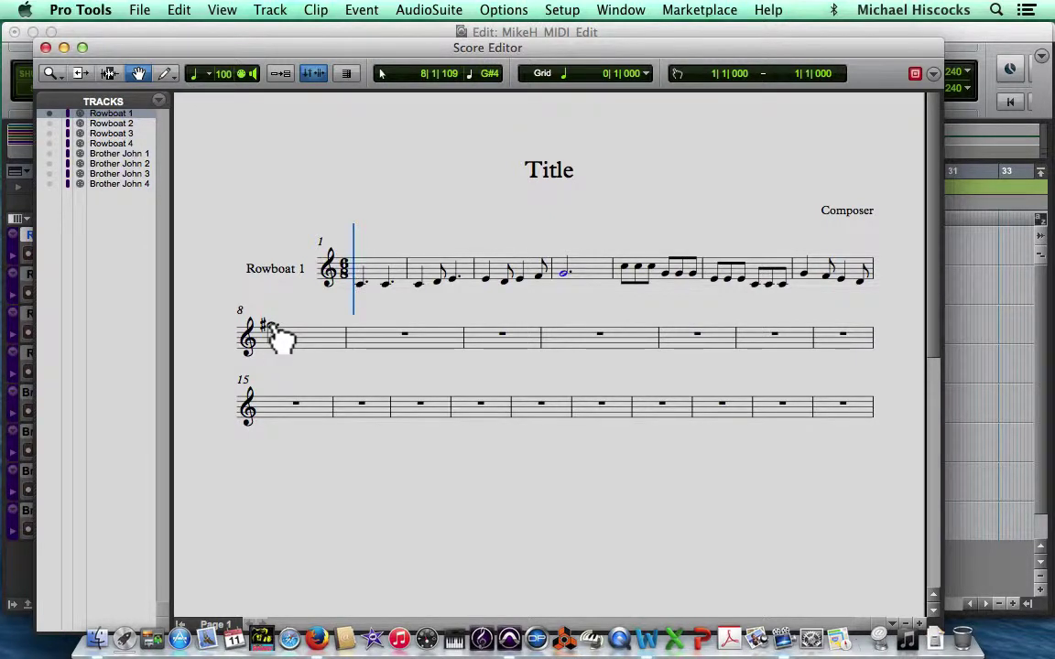
Lower the G#4 dotted half note in bar 8 to C3 and play the score from the start.
drag(273, 327, 268, 354)
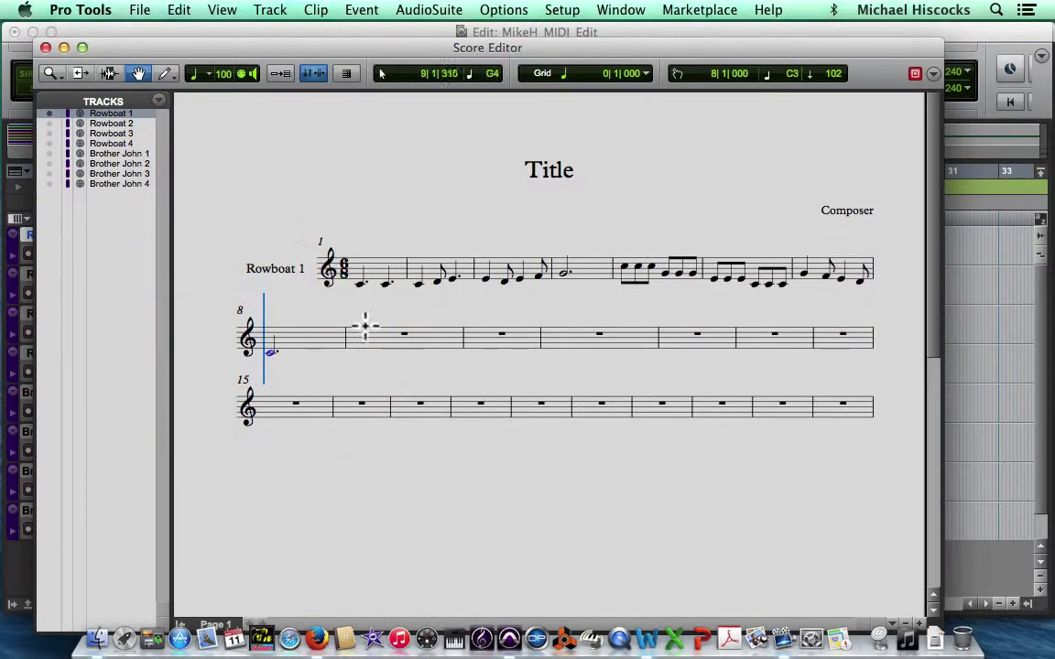
key(space)
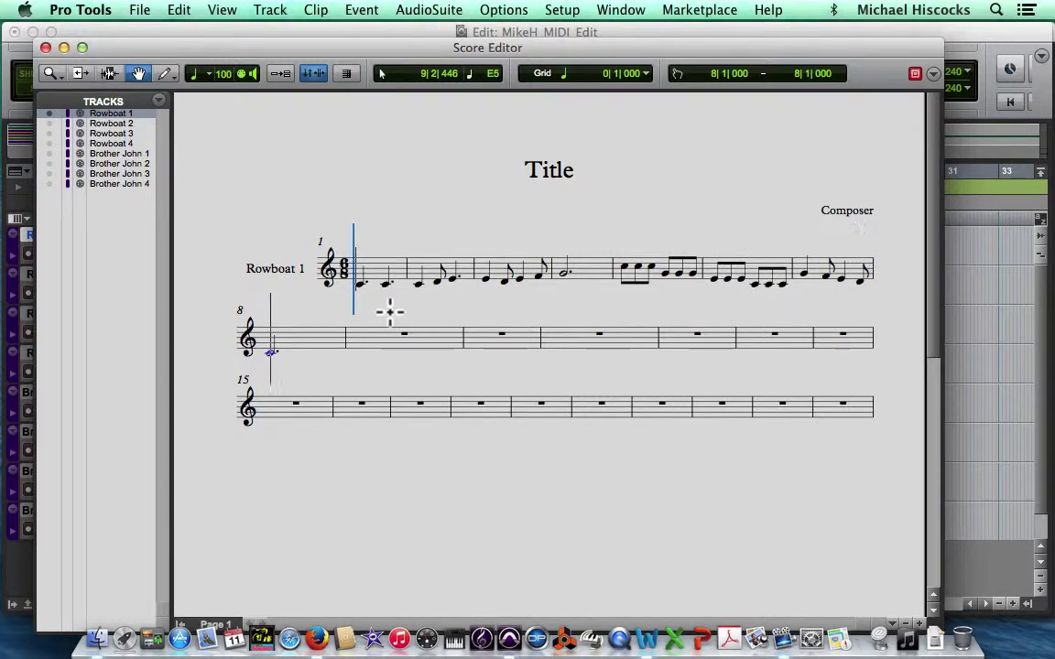
key(space)
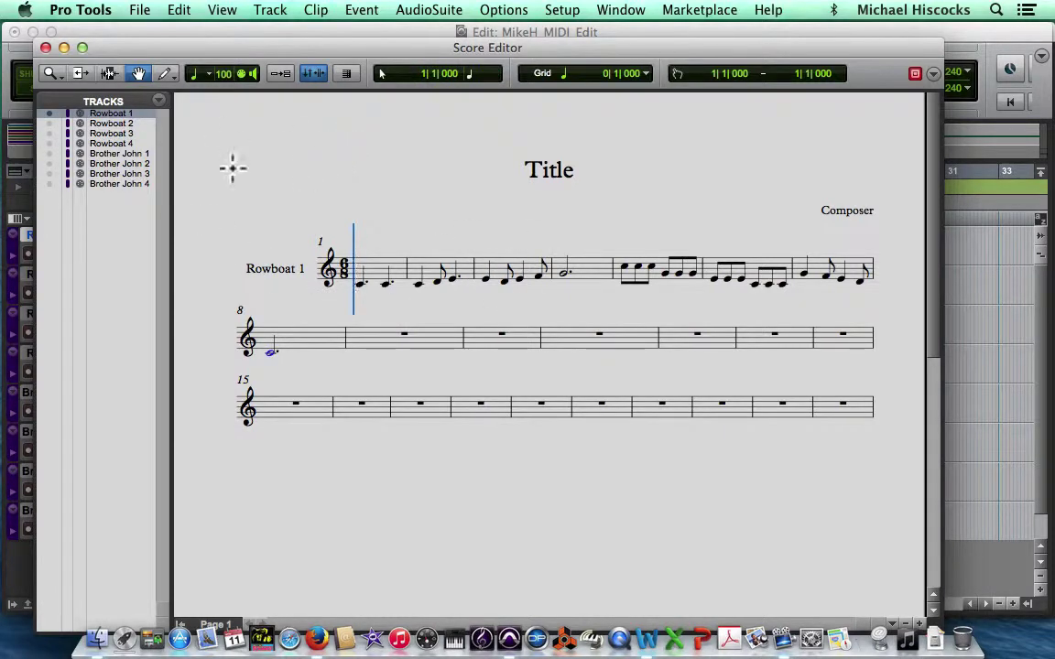
Close the Score Editor and select the Rowboat 1 clip in the Edit window.
click(45, 48)
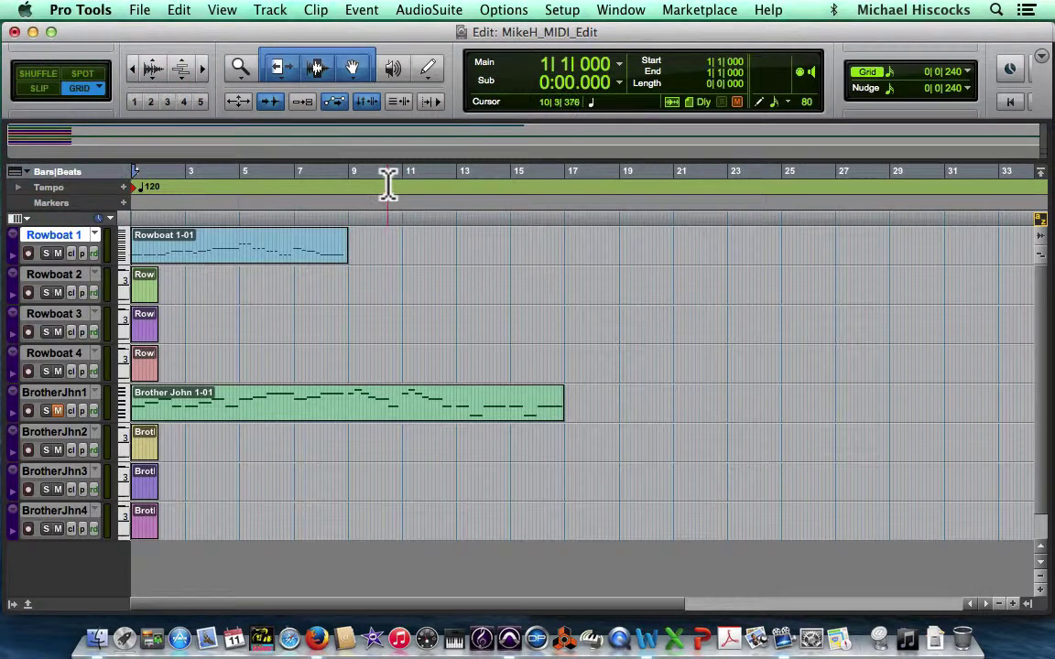
click(308, 260)
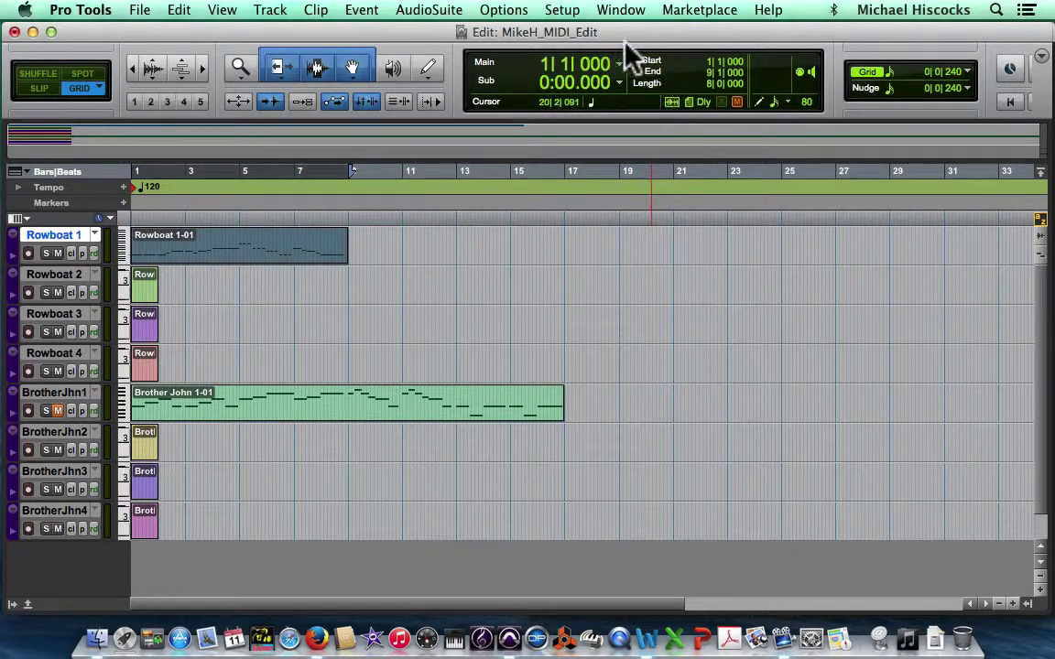
Open Rowboat 1 in the MIDI Editor, switch back and forth between piano-roll and notation views, and close the editor.
click(622, 11)
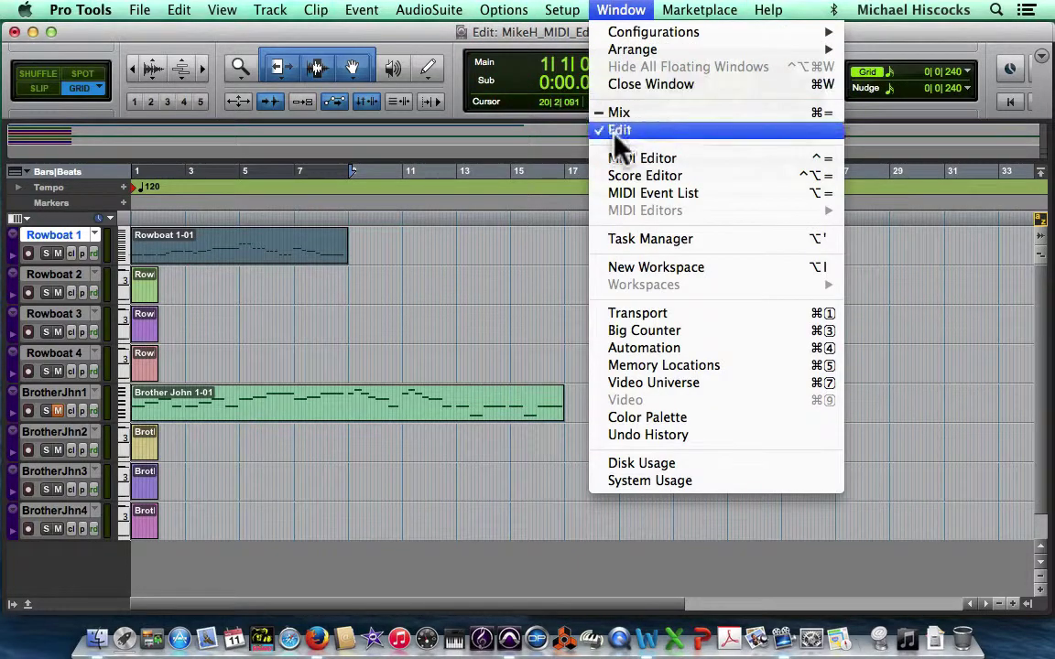
click(627, 163)
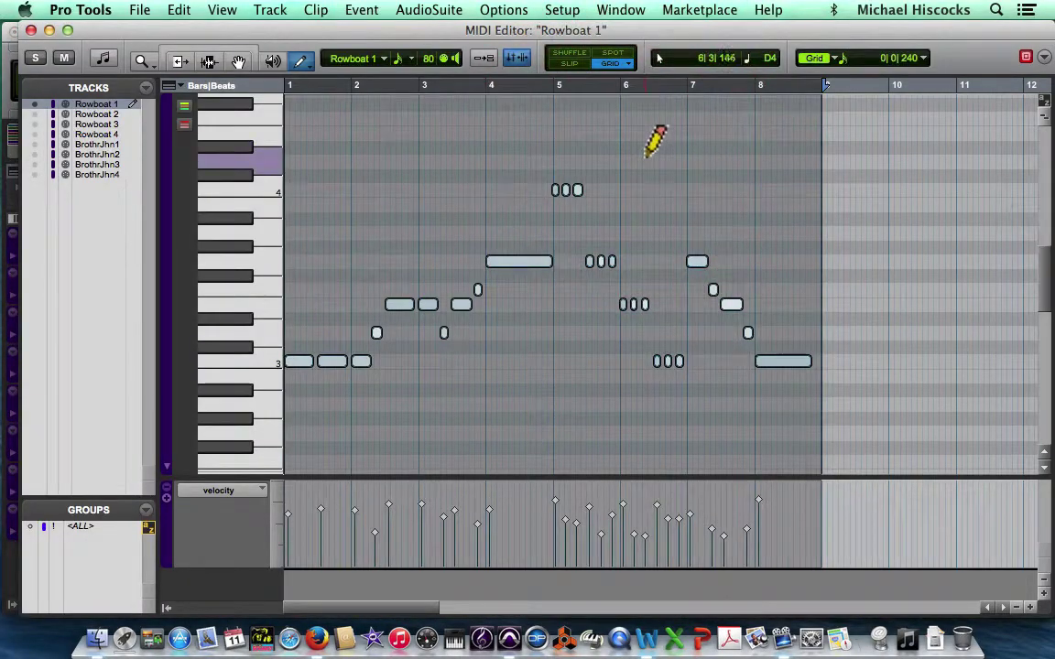
click(106, 60)
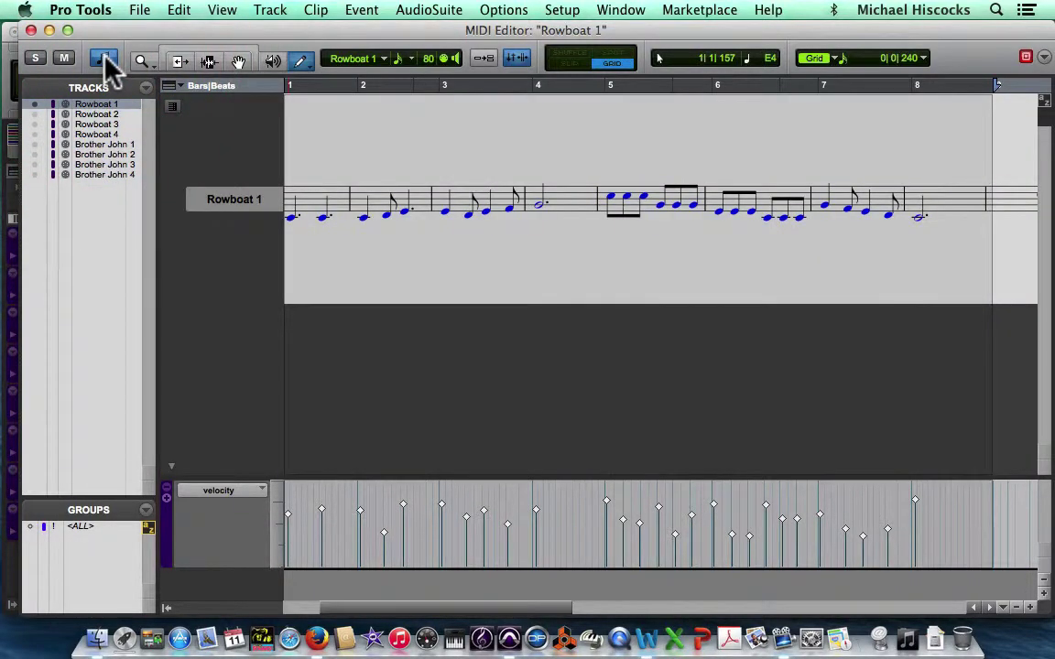
click(105, 61)
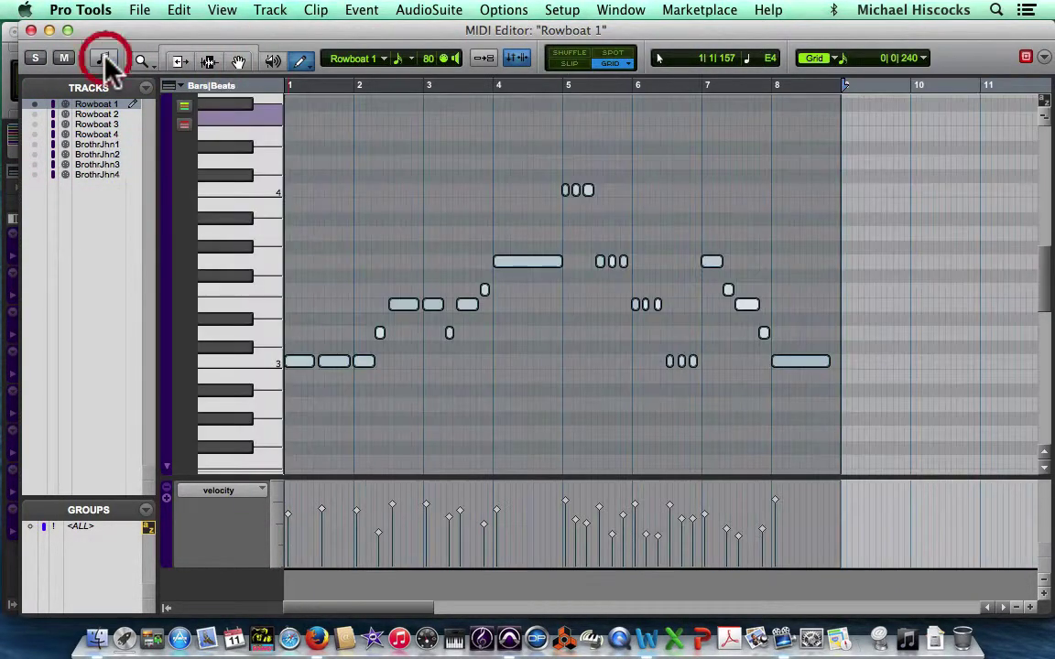
click(106, 61)
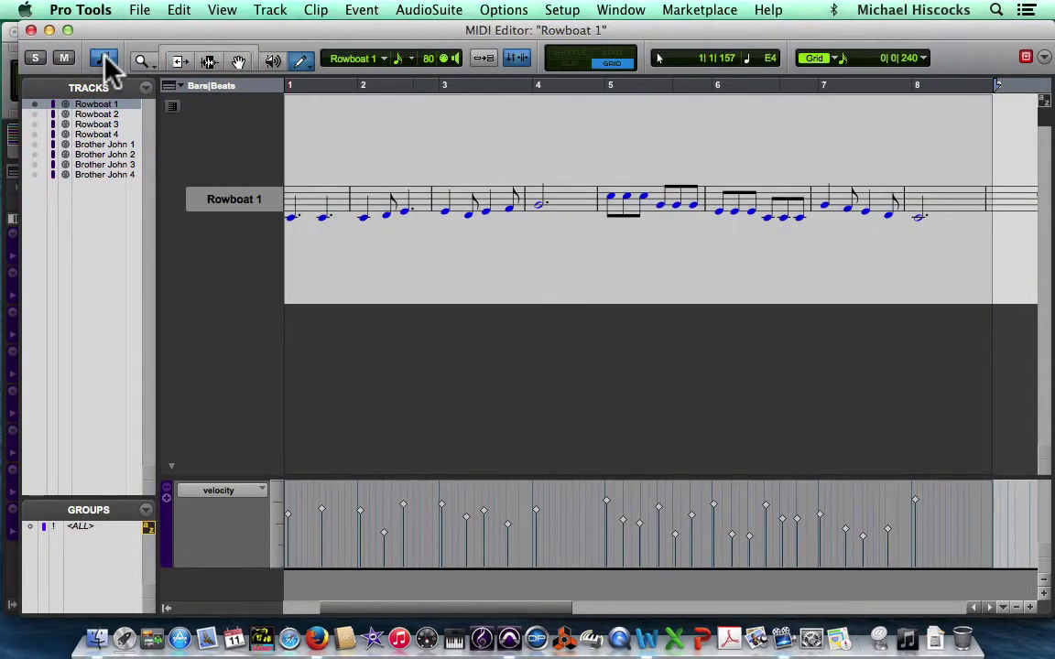
click(106, 60)
click(105, 60)
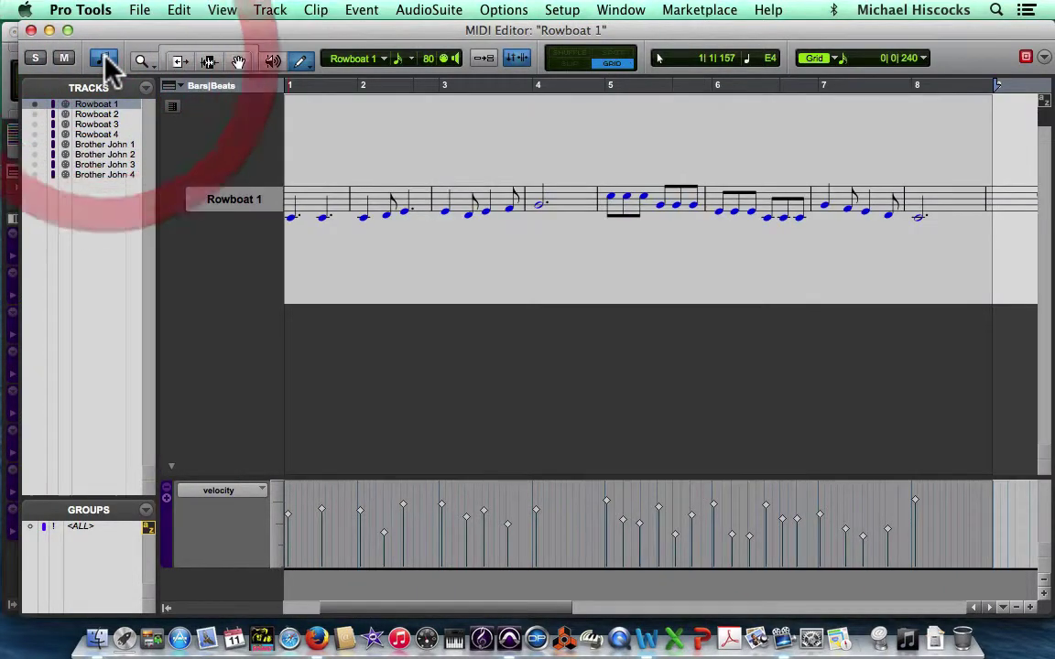
click(105, 61)
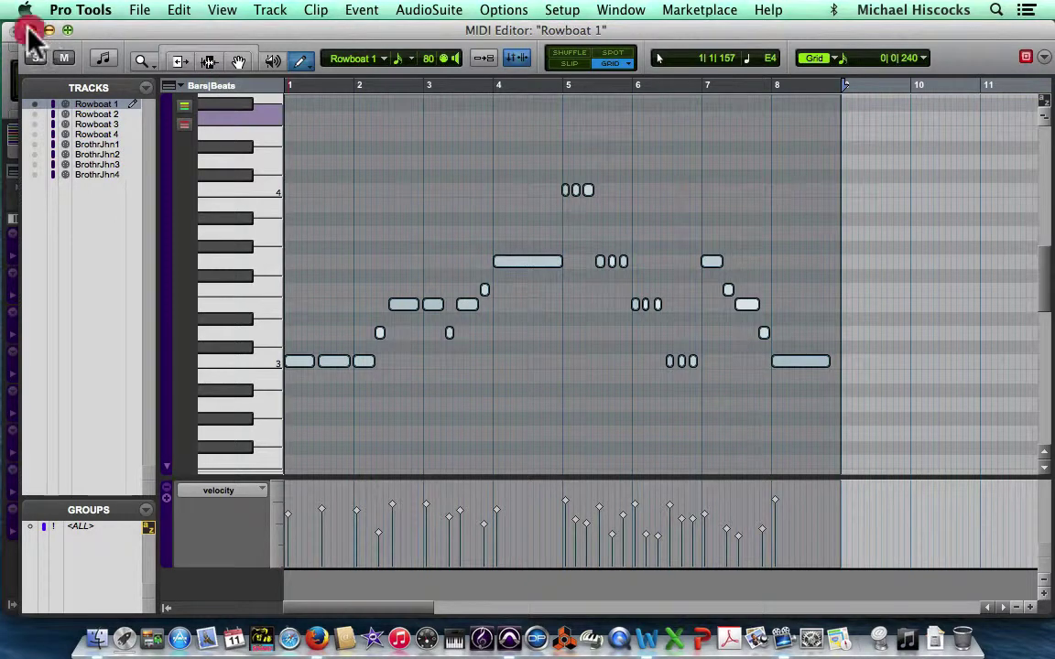
click(30, 31)
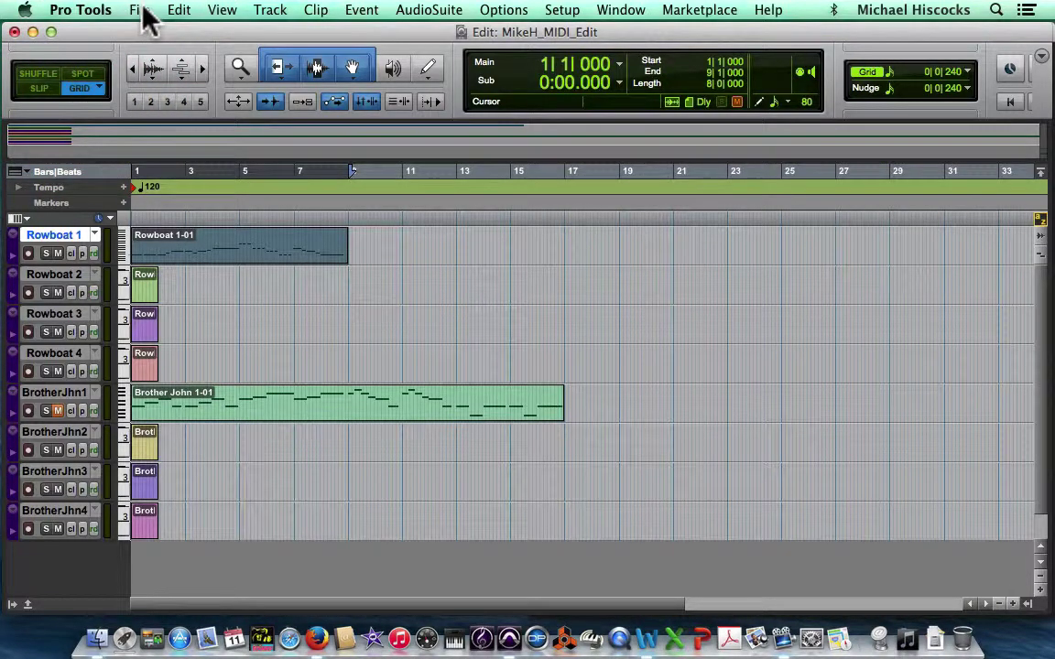
Open Score Setup to review the title, display, spacing and layout options, and close it without changing anything.
click(141, 11)
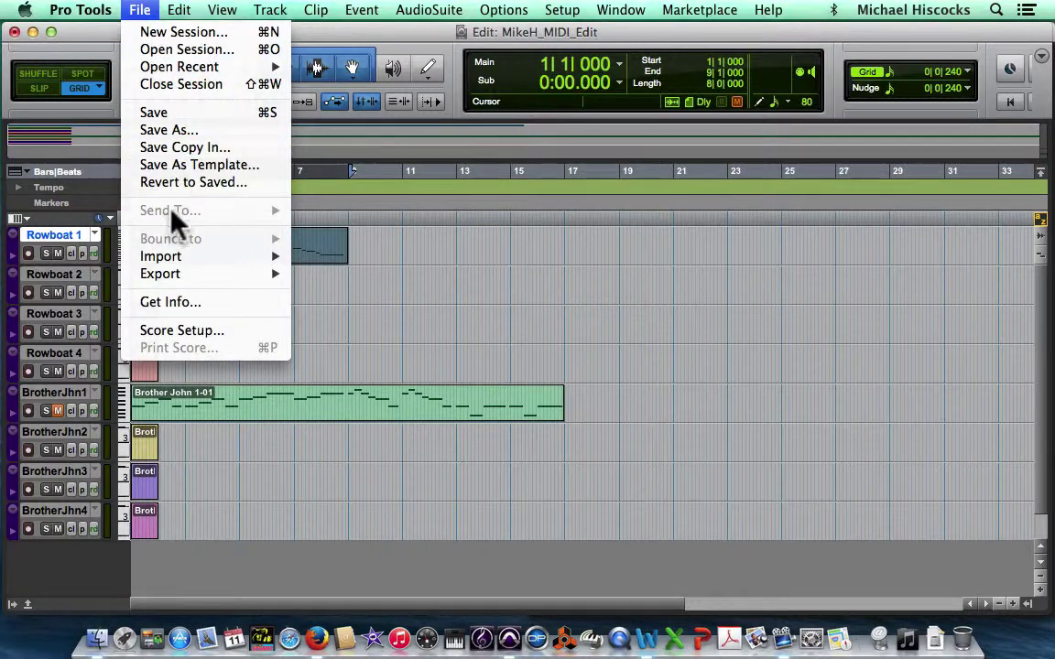
click(201, 335)
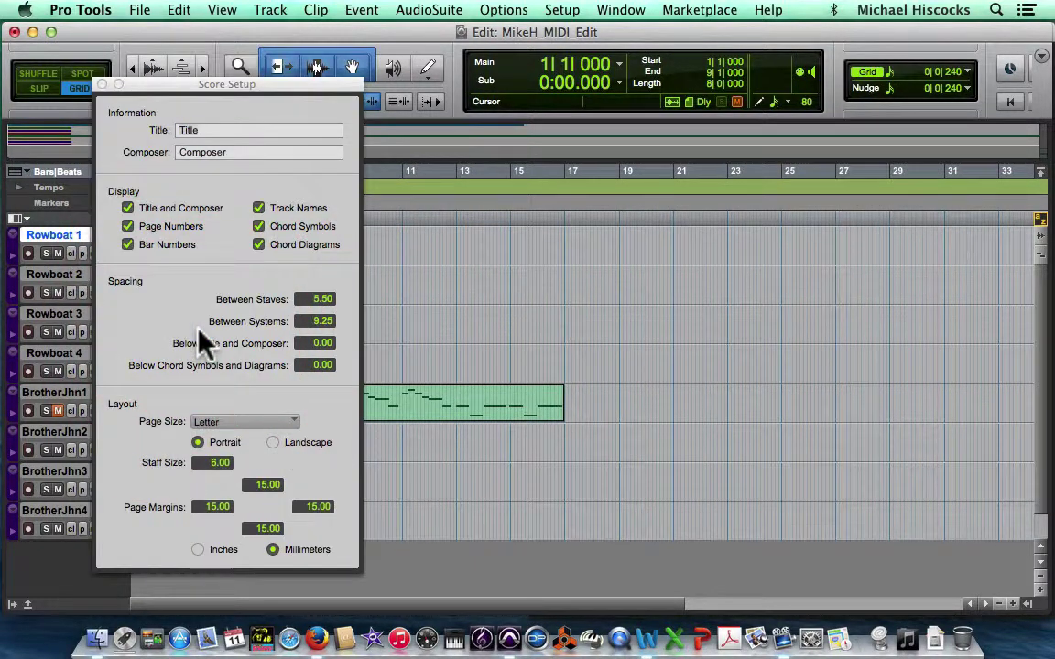
drag(212, 86, 348, 62)
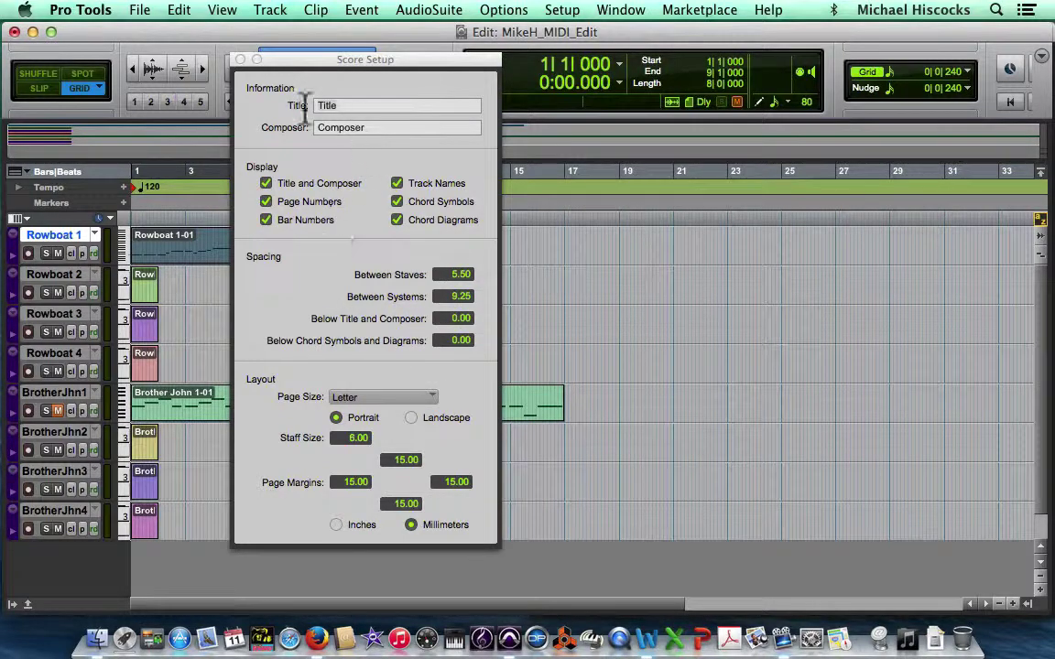
click(240, 60)
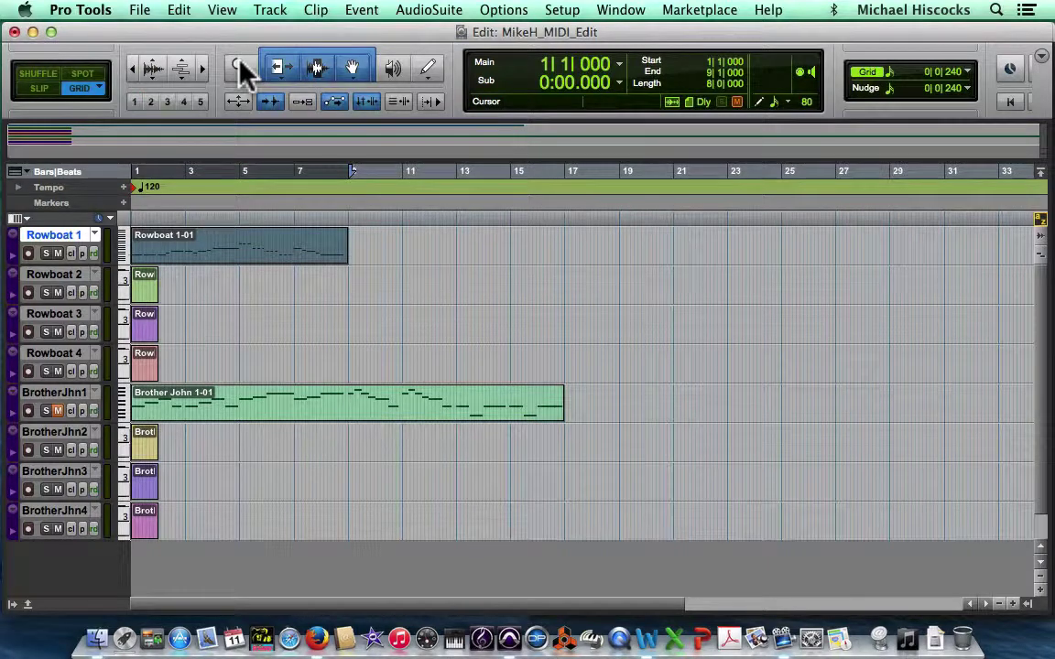